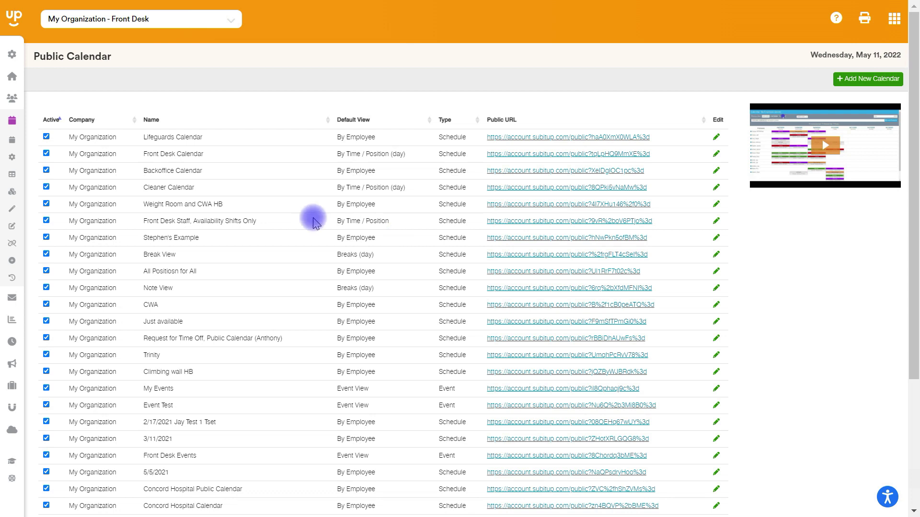
- Start a new public calendar in the schedule's public calendar list, name it All Staff Calendar and keep it active
mouse_move(31, 146)
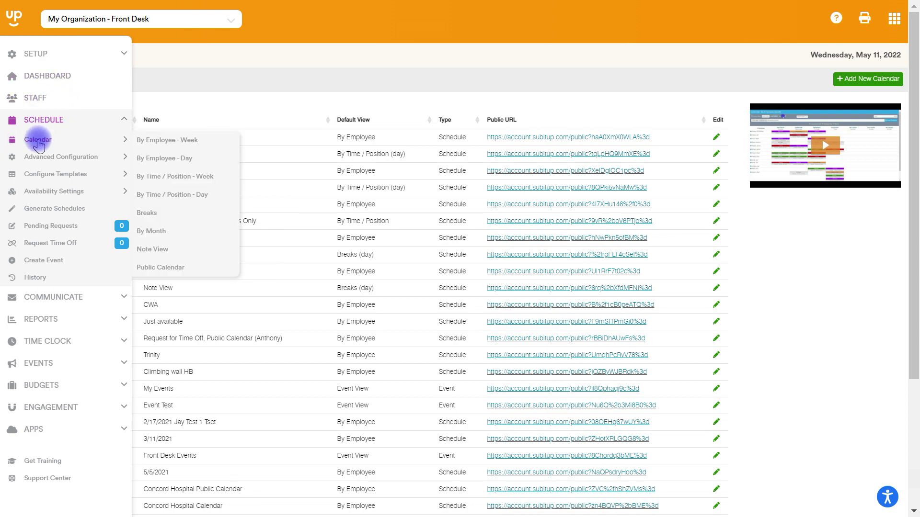
click(176, 271)
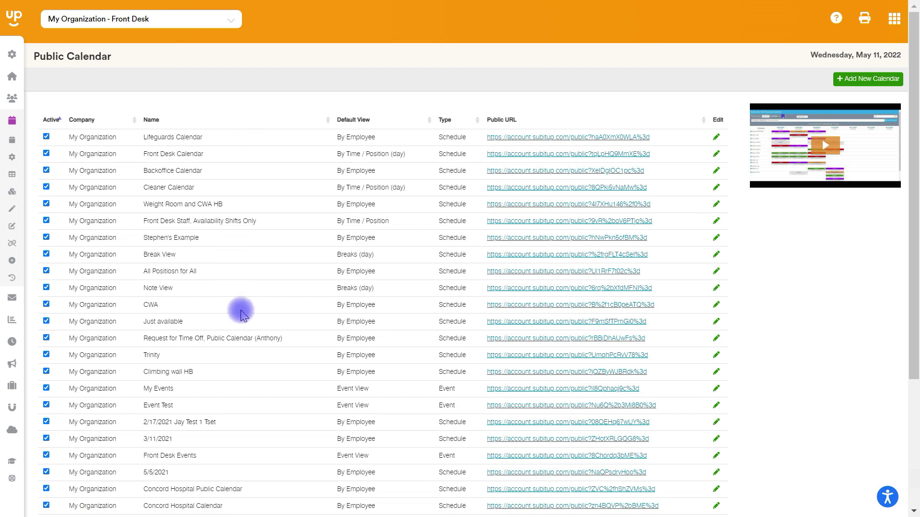
click(862, 79)
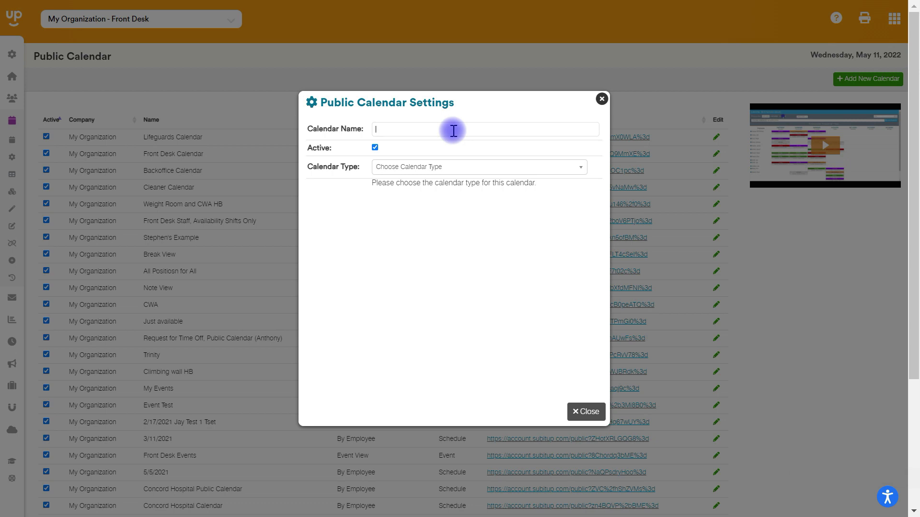
text(All Staff Calendar)
click(374, 148)
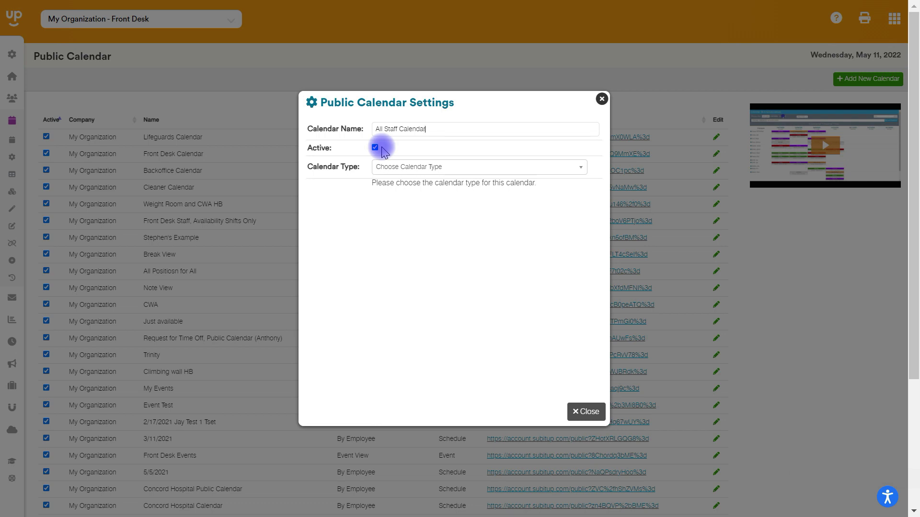
- Set the new calendar's type to Employee Schedule and its default view to By Time / Position
click(412, 168)
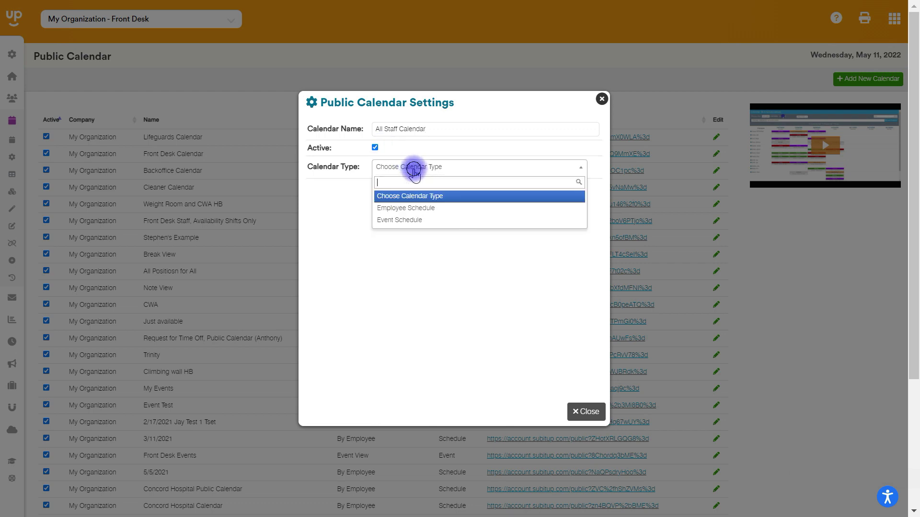
click(412, 208)
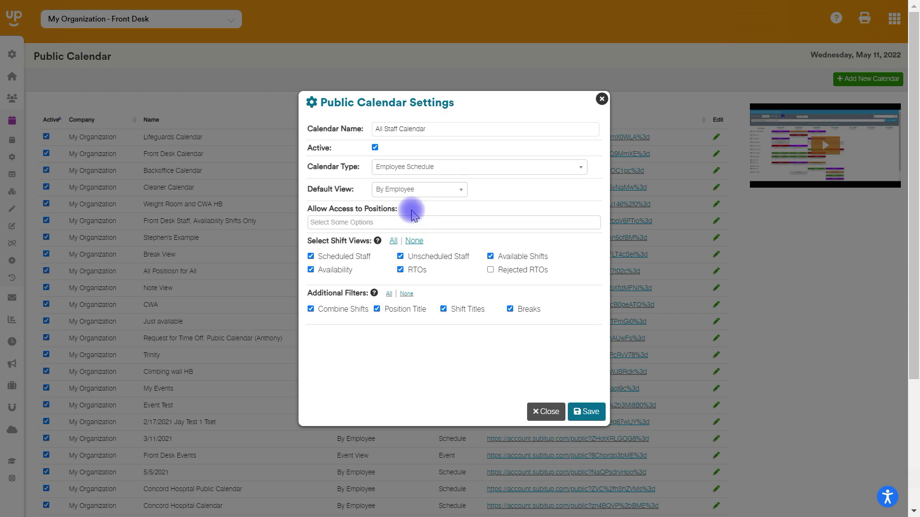
click(408, 191)
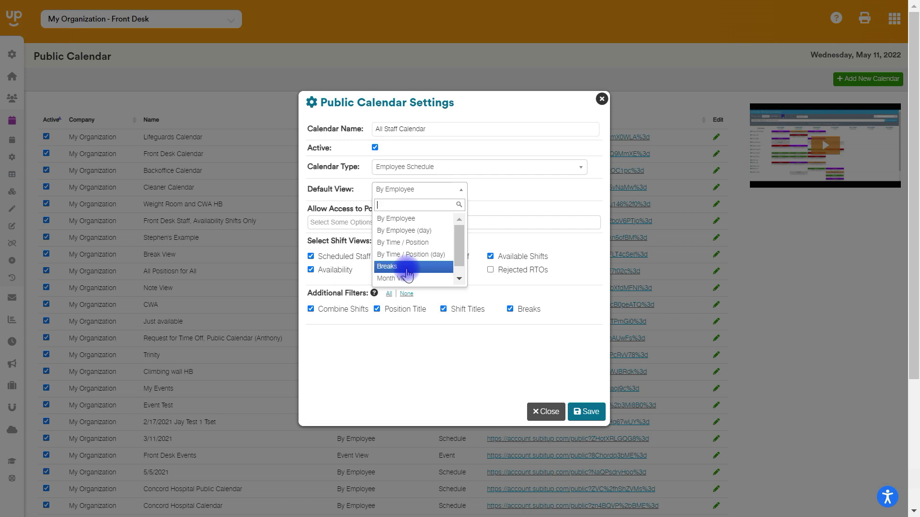
click(401, 243)
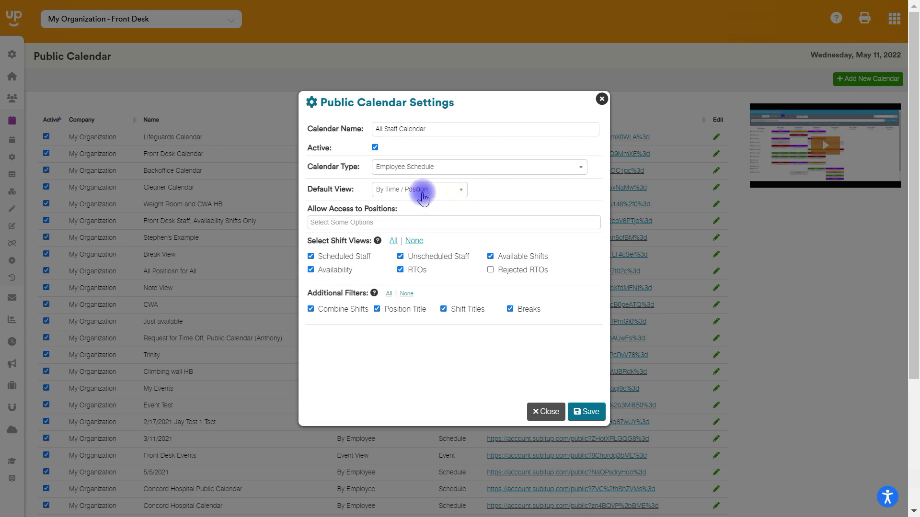
- Allow the All Staff Calendar access to the Front Desk position, keeping the default view
click(403, 228)
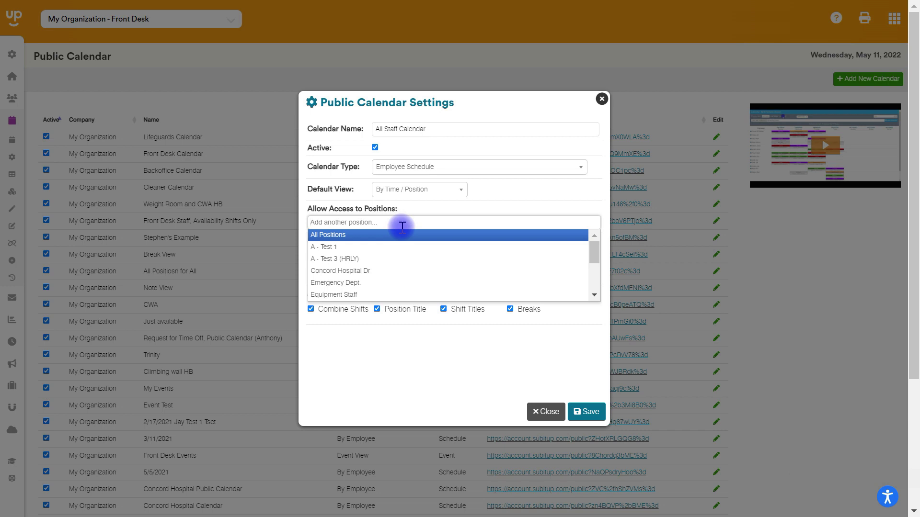
drag(593, 241, 596, 268)
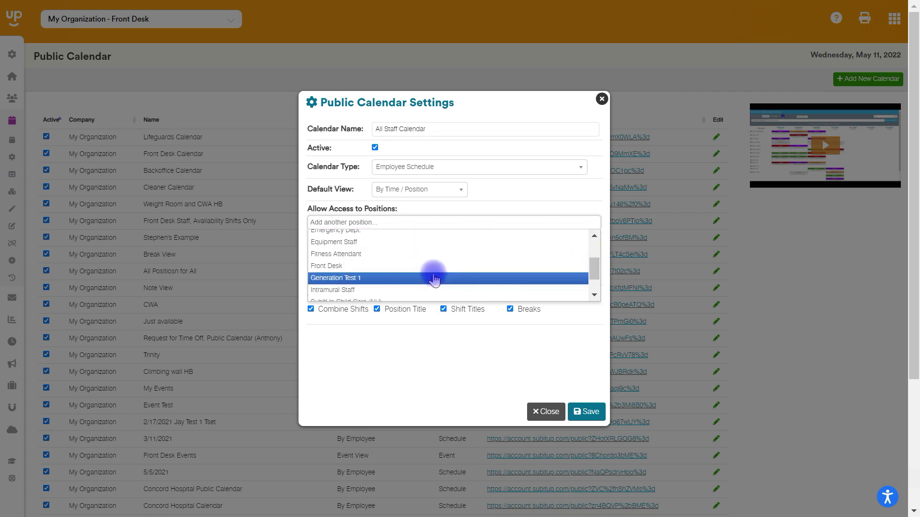
click(433, 265)
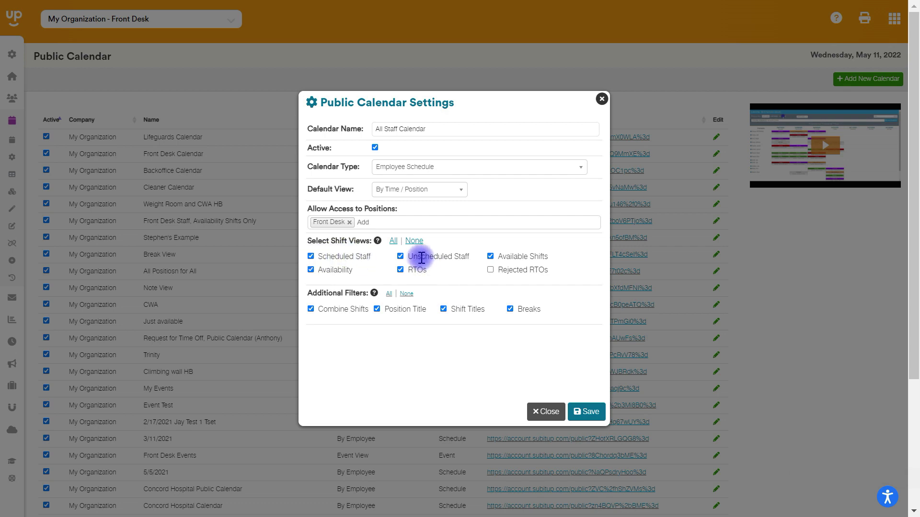
click(422, 190)
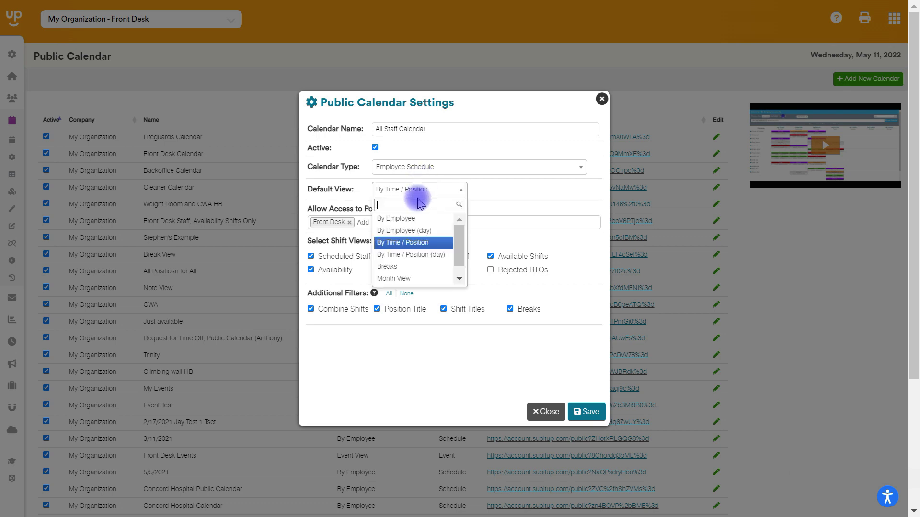
click(506, 193)
- Exclude Unscheduled Staff, Availability and RTOs from the calendar's shift views and save the calendar
click(401, 257)
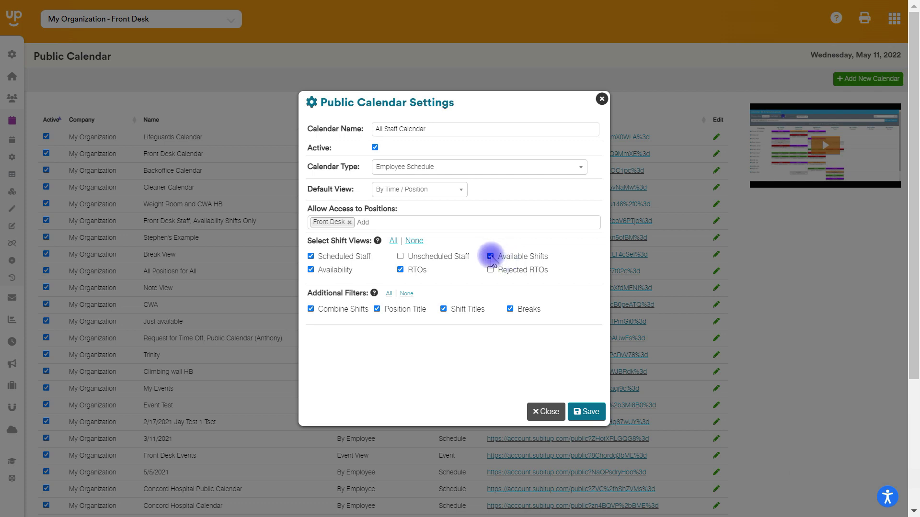
click(318, 274)
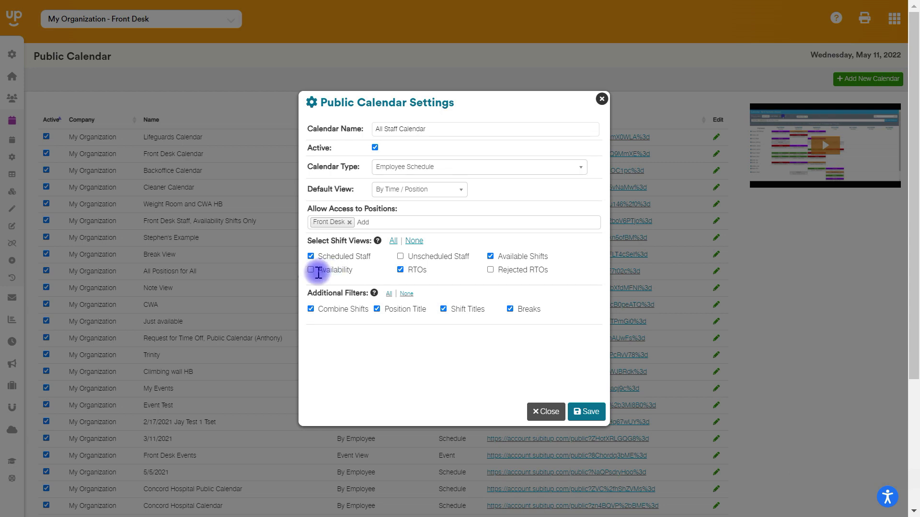
click(400, 270)
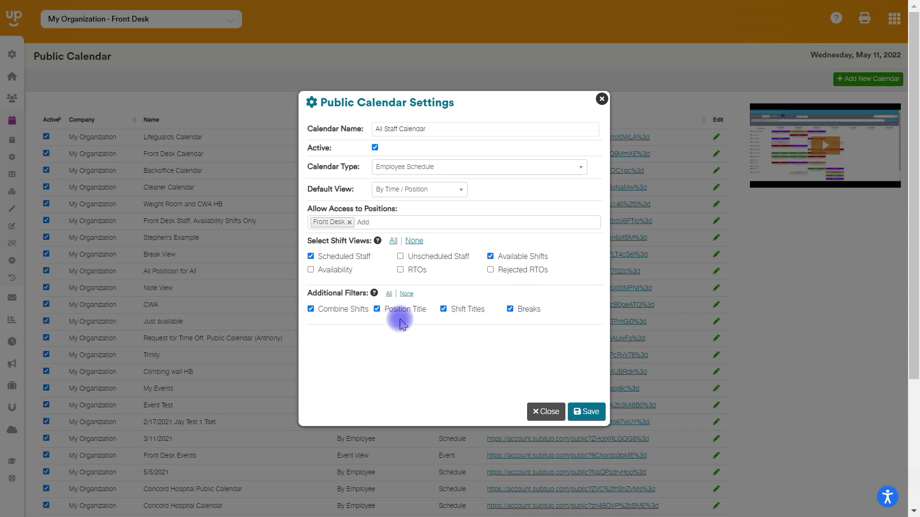
click(585, 412)
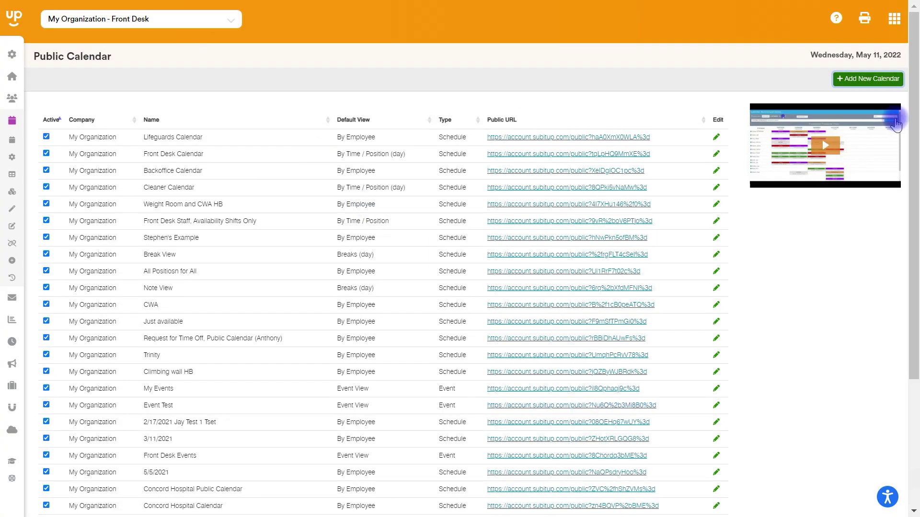
- Open the All Staff Calendar's public link and review its weekly schedule and the selectable views
drag(914, 113, 879, 368)
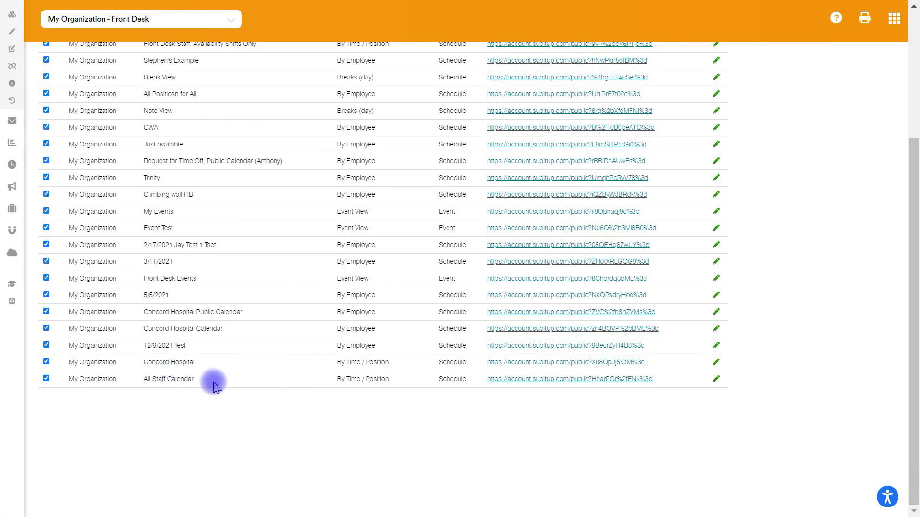
click(522, 379)
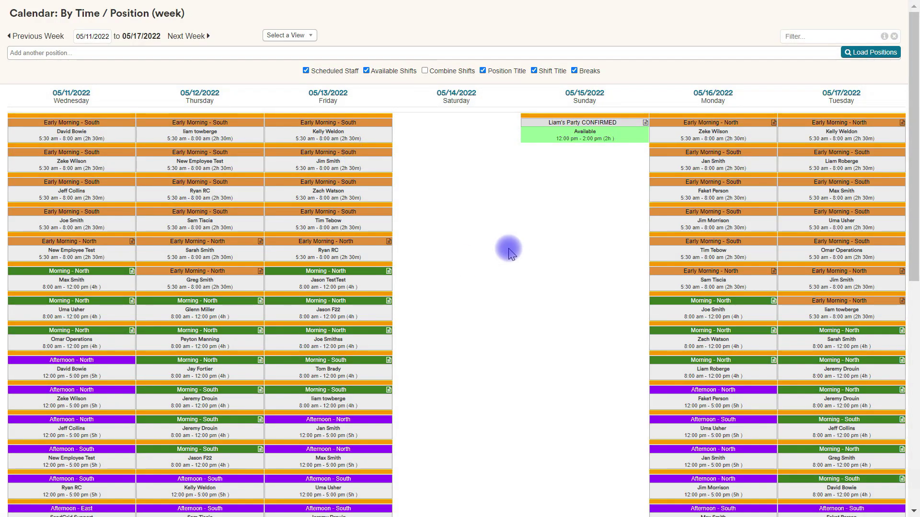
mouse_move(913, 144)
mouse_down()
mouse_move(915, 360)
mouse_move(913, 129)
mouse_up()
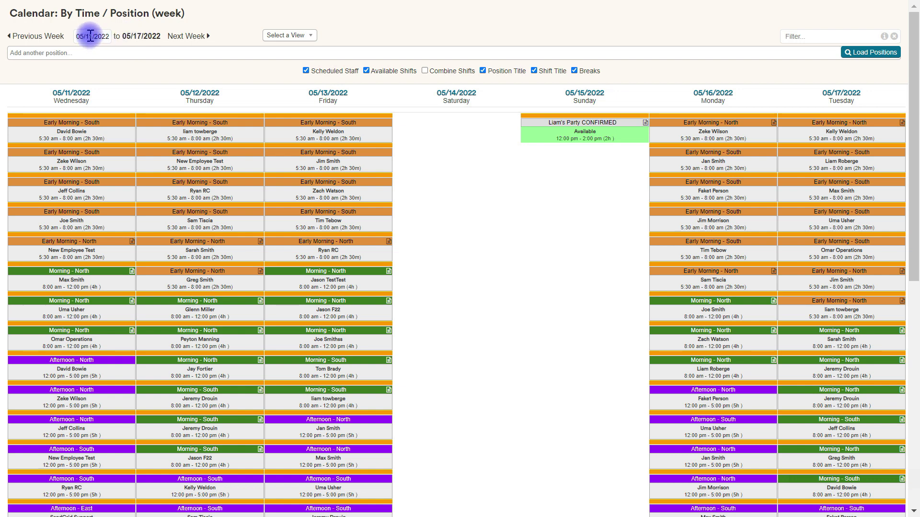
click(290, 36)
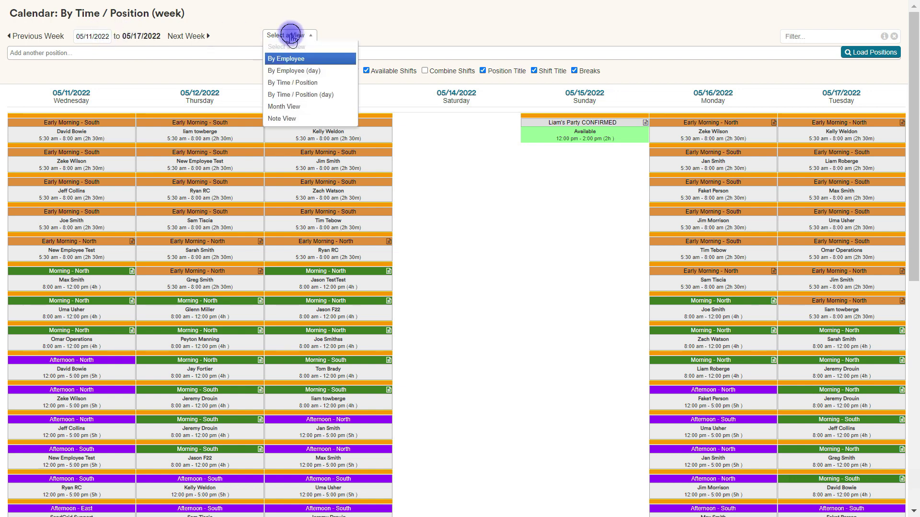
click(454, 31)
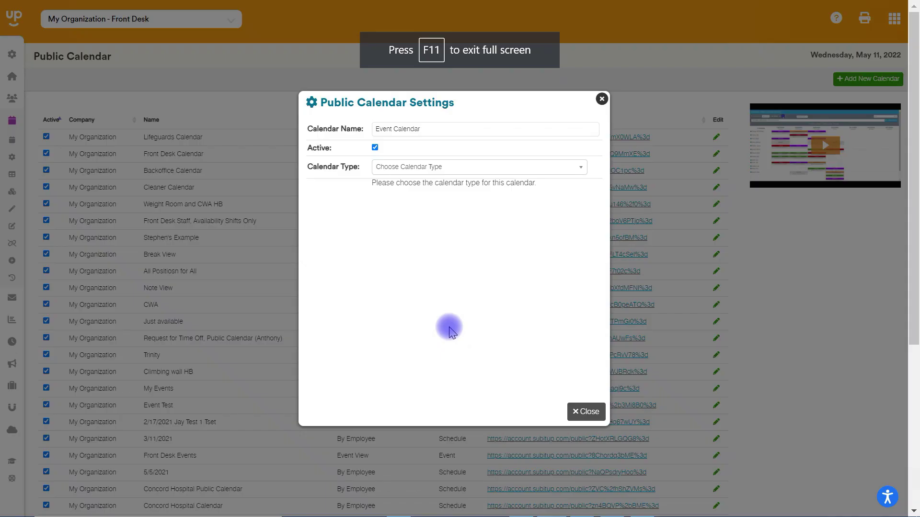
- Set the Event Calendar's type to Event Schedule and save it with all shift views included
click(405, 168)
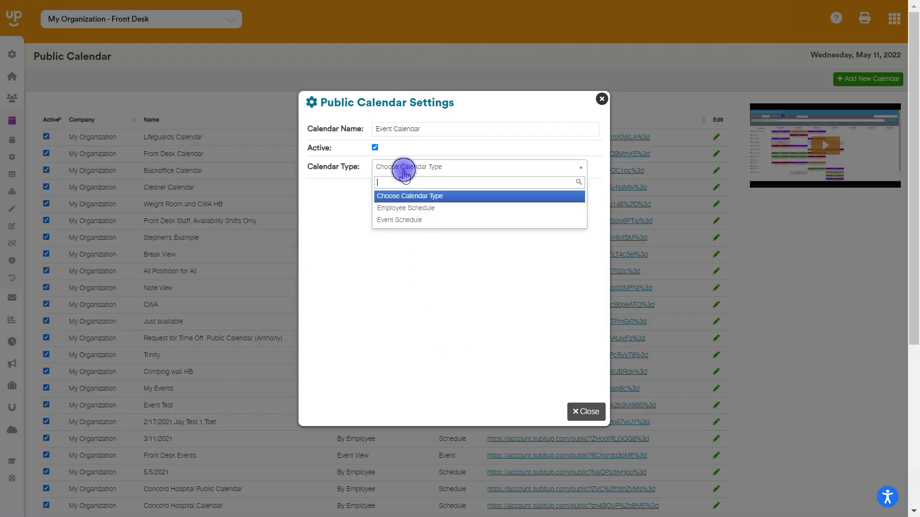
click(402, 221)
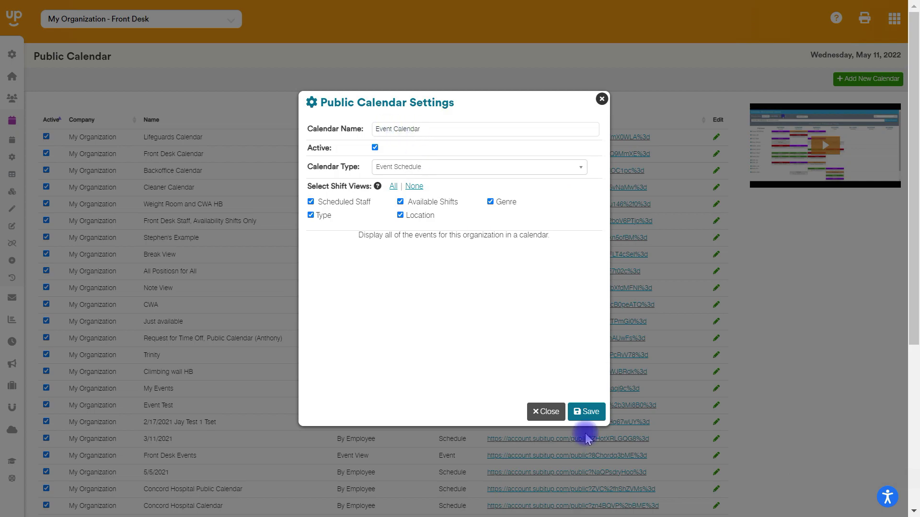
click(587, 412)
- Open the Event Calendar's public link and view the details of the 8:00 am event on May 14
scroll(719, 335, down, 5)
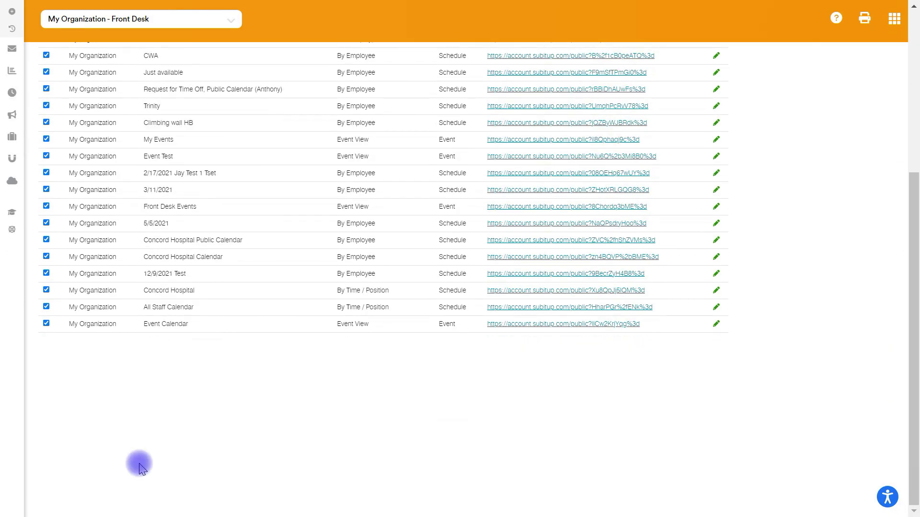
click(508, 325)
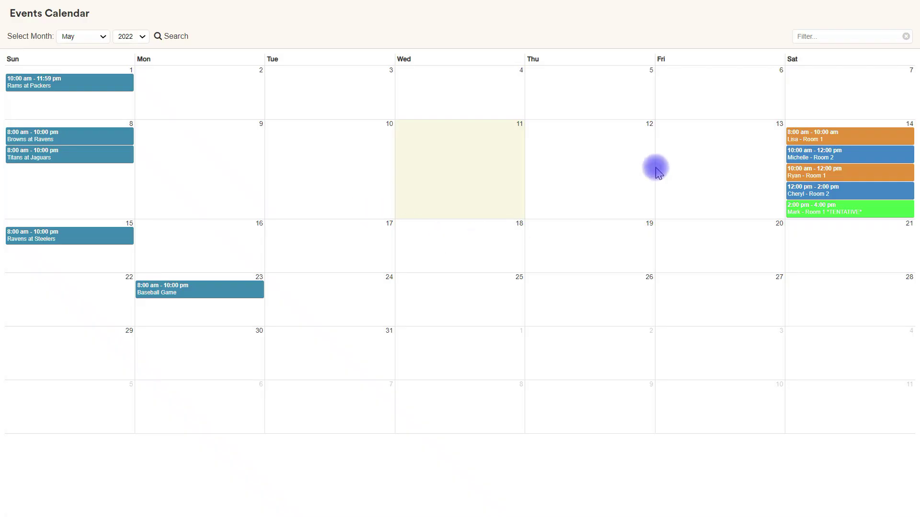
click(820, 135)
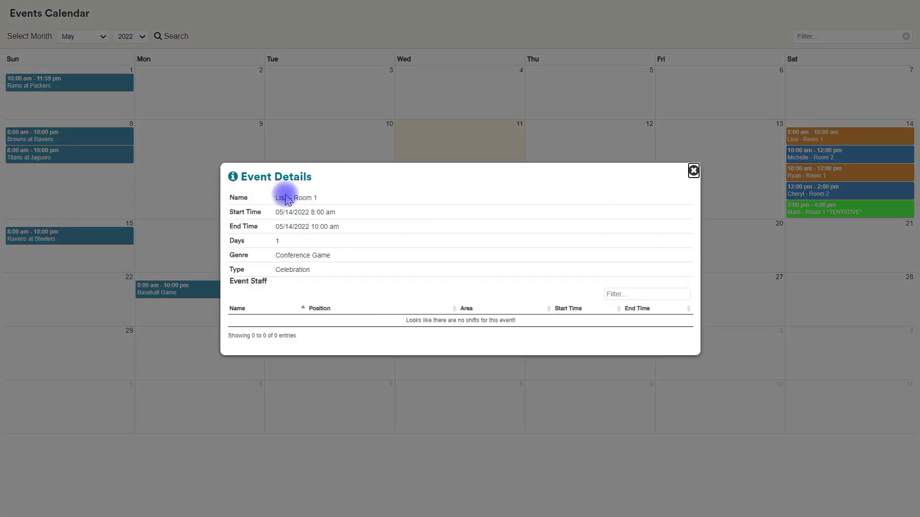
click(693, 171)
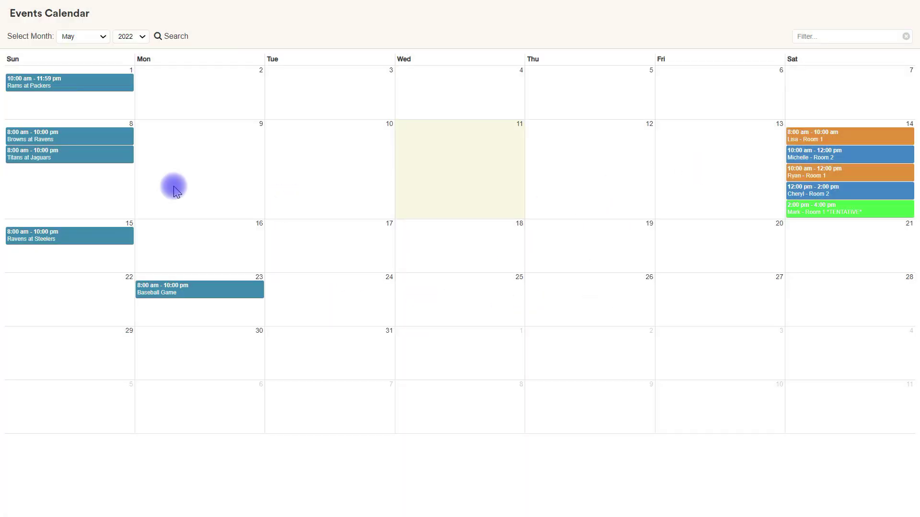
- Review the event details and assigned staff of the Browns at Ravens event on May 8
click(83, 139)
drag(694, 236, 694, 247)
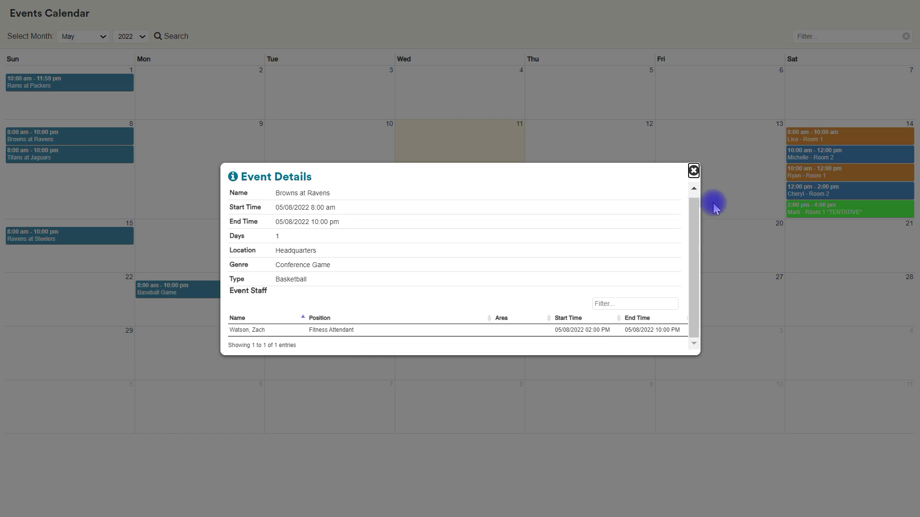
click(693, 171)
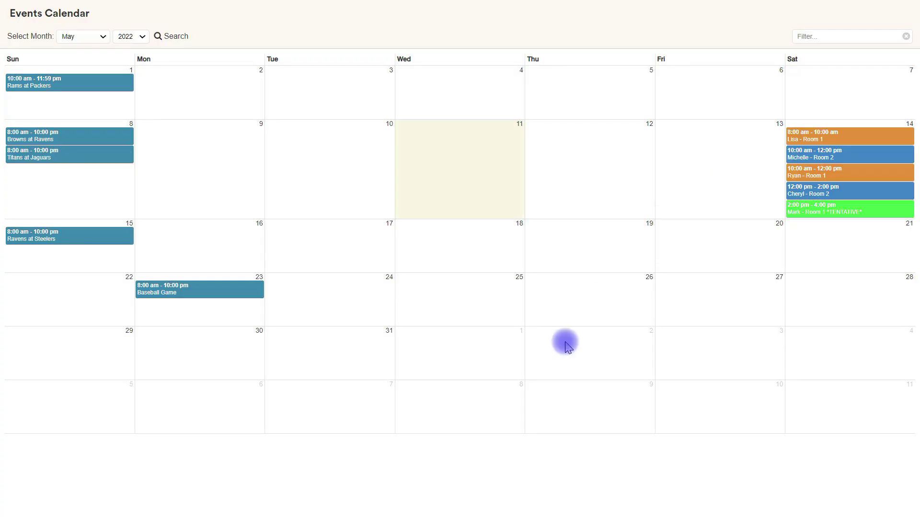